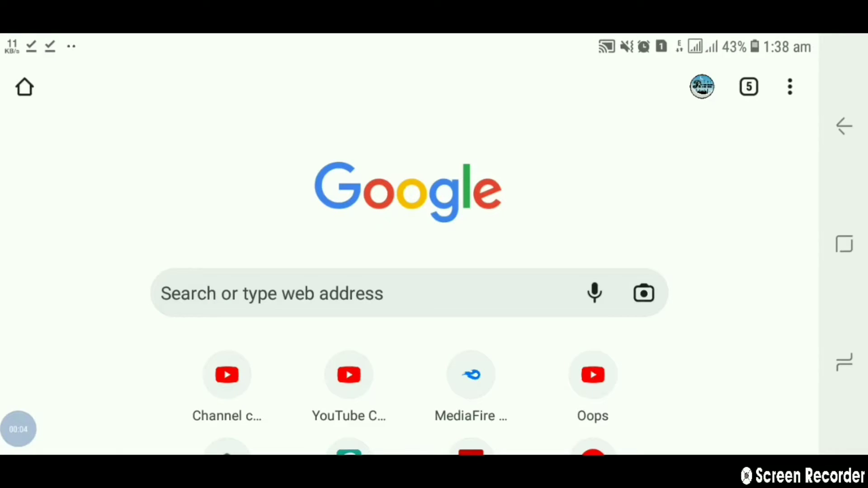
Enter 'photopea' in the Chrome address bar and load photopea.com.
left_click(317, 293)
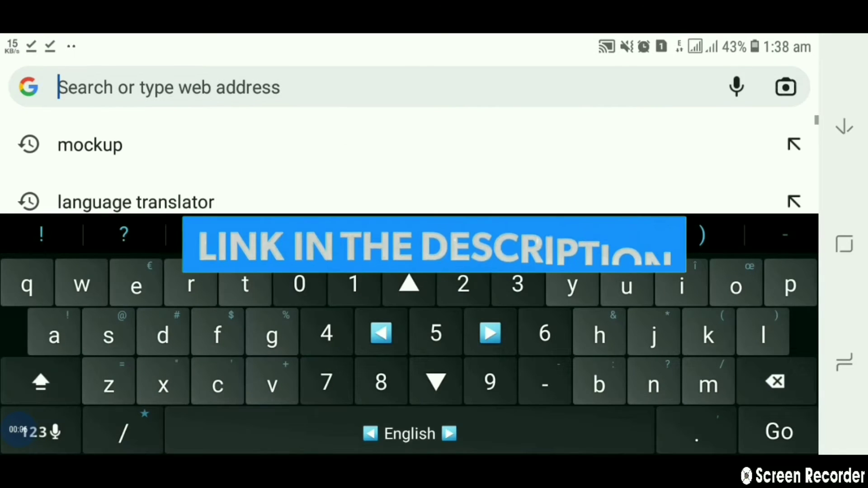
type("pho")
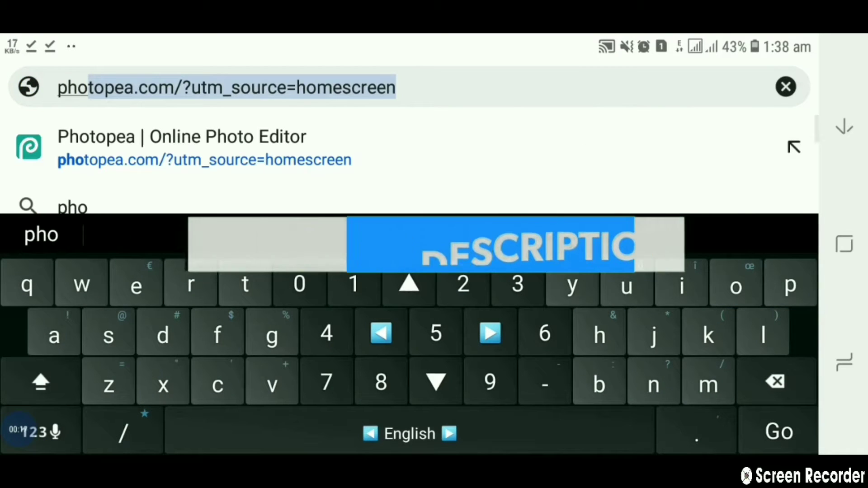
type("topea")
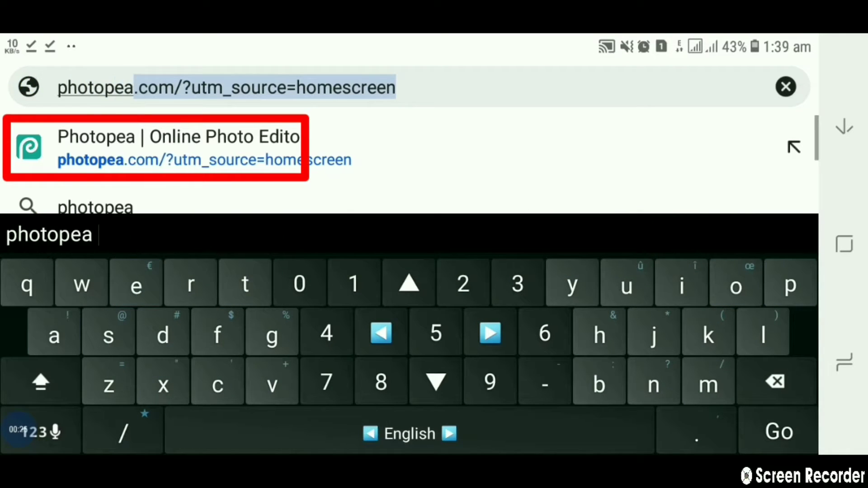
key("Return")
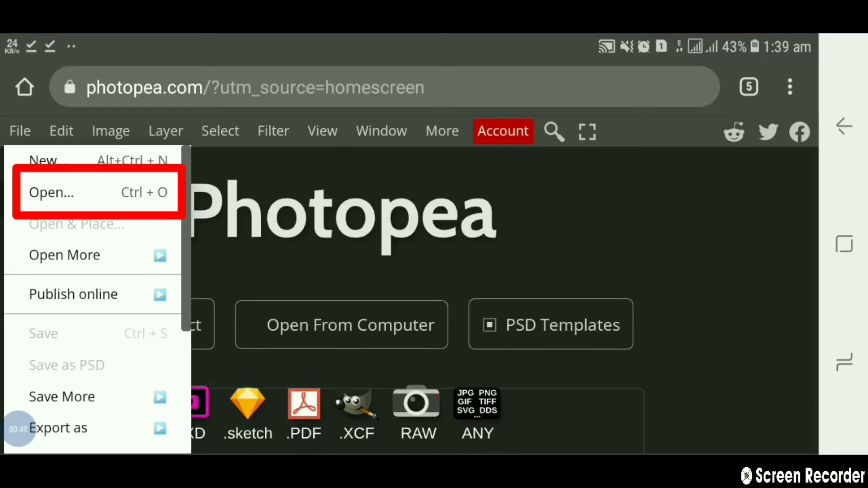
Choose File > Open in Photopea to launch the Android file picker.
left_click(51, 192)
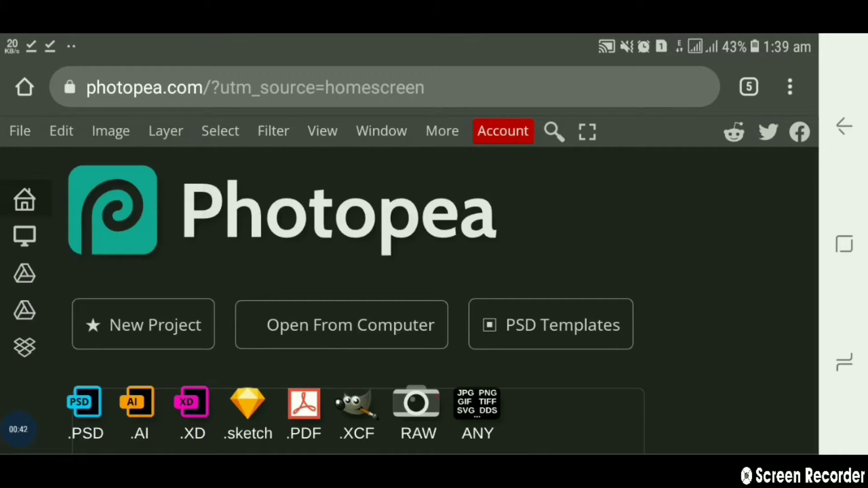
Scroll the Downloads grid and pick the glass-window mockup PSD files.
scroll(407, 312, "down", 1)
scroll(407, 312, "down", 3)
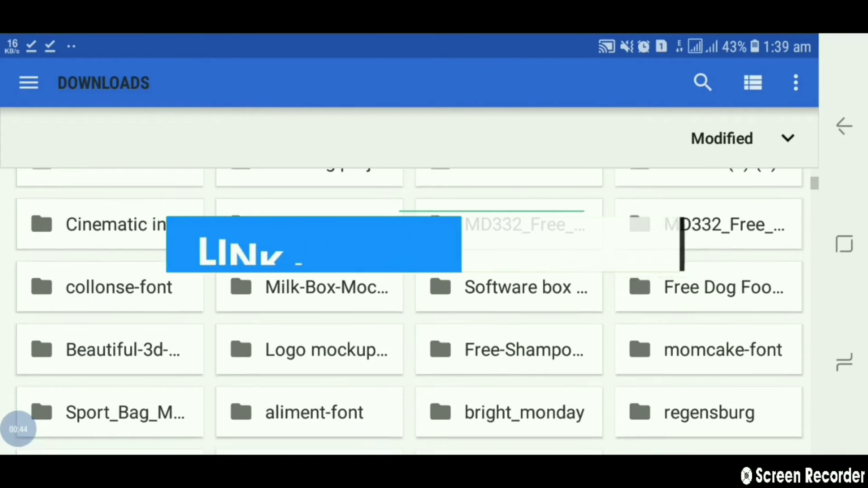
scroll(406, 311, "down", 5)
scroll(407, 312, "down", 3)
scroll(407, 311, "down", 7)
scroll(407, 312, "down", 5)
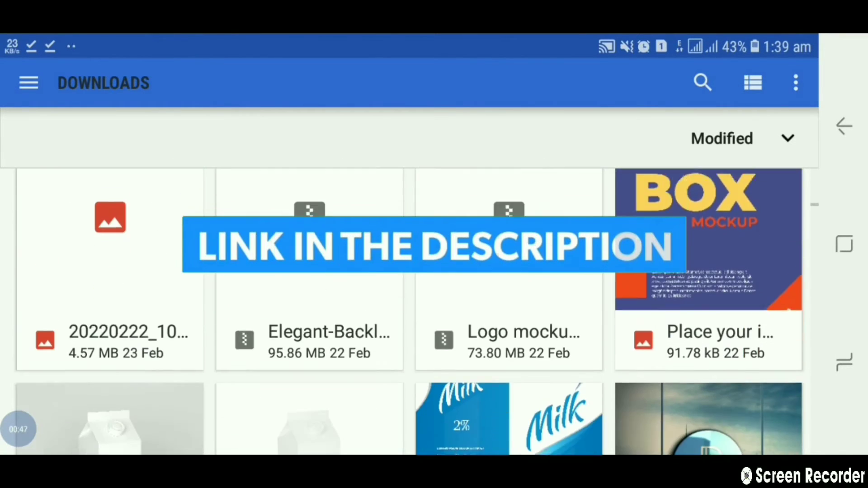
scroll(407, 312, "up", 2)
scroll(407, 312, "up", 2)
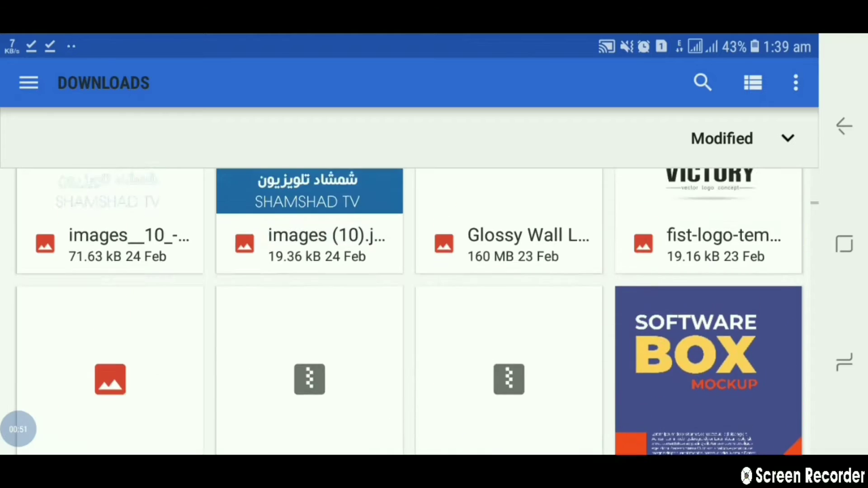
scroll(407, 312, "down", 3)
scroll(407, 312, "down", 2)
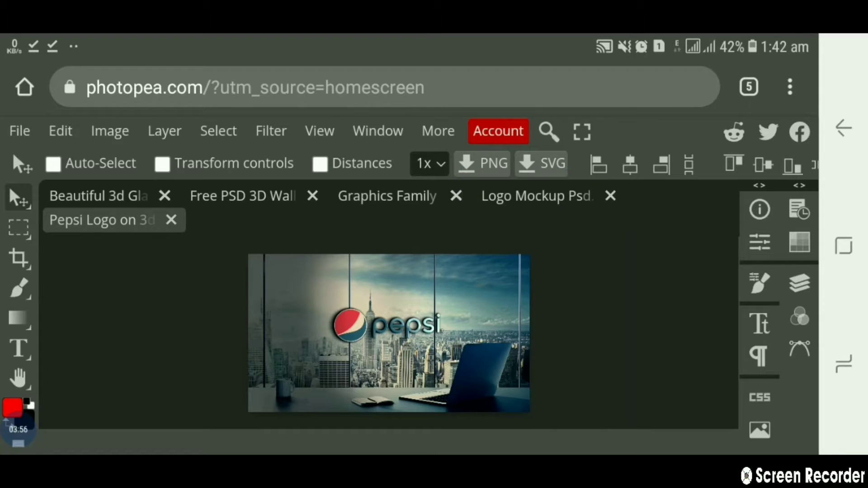
Switch to the Logo Mockup Psd document and open its Your Logo Here smart object.
left_click(536, 196)
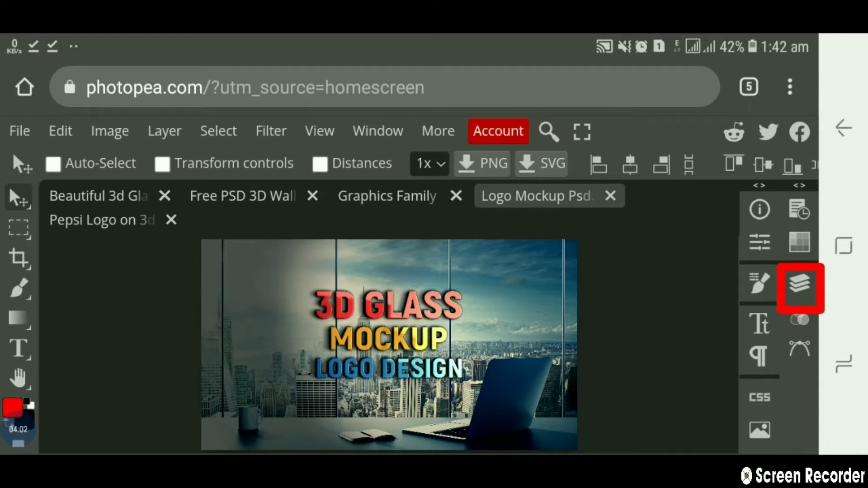
left_click(799, 284)
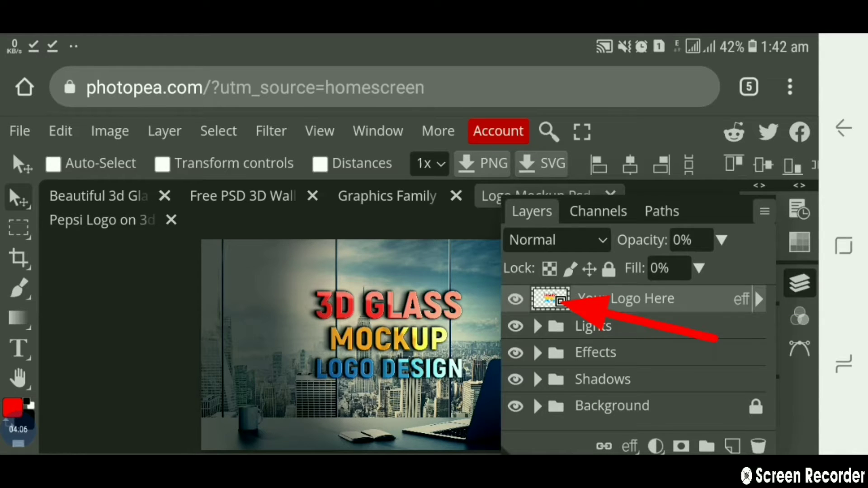
double_click(549, 299)
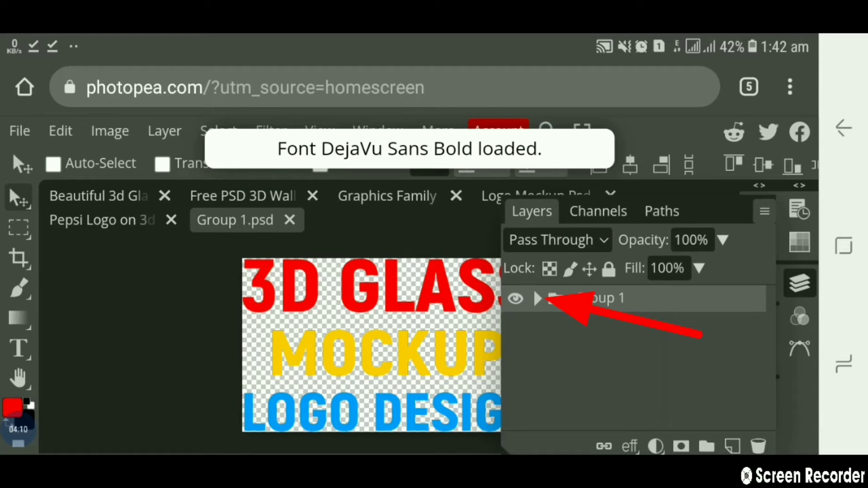
Delete the Logo Design, Mockup and 3D Glass text layers from Group 1.
left_click(537, 299)
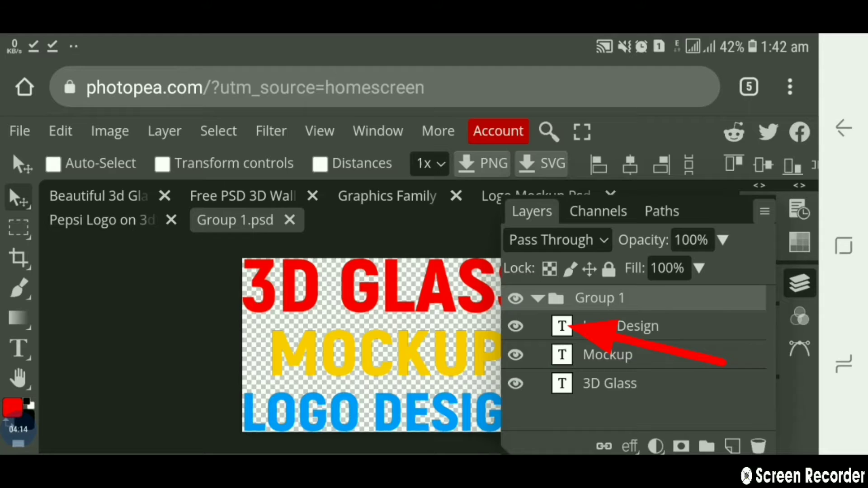
left_click(620, 325)
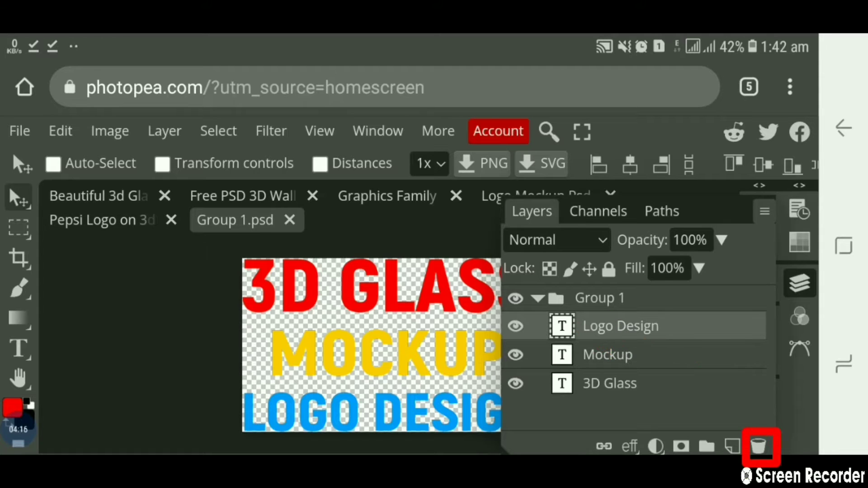
left_click(759, 446)
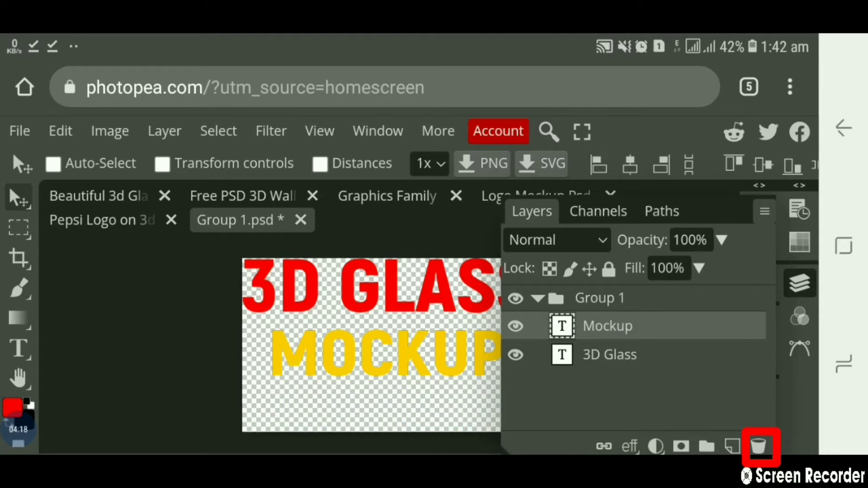
left_click(759, 446)
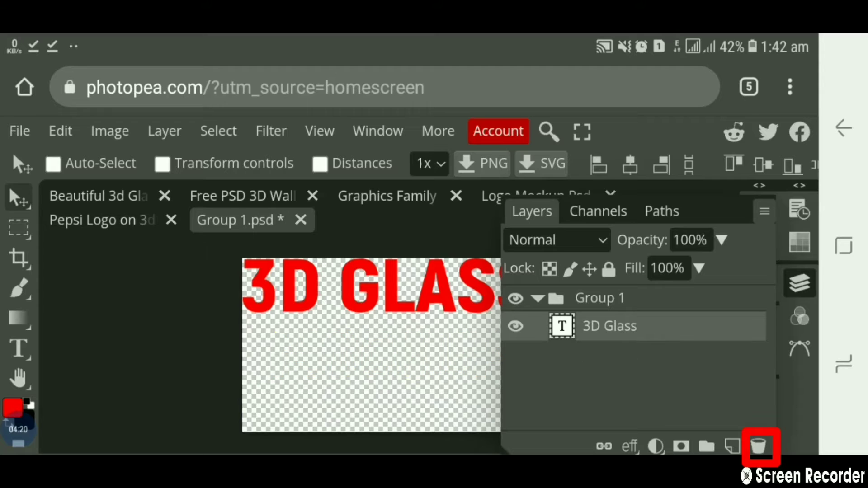
left_click(759, 446)
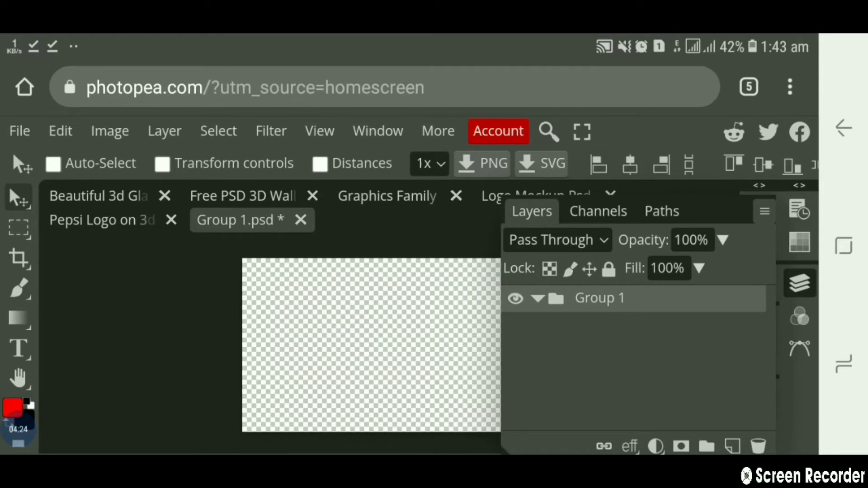
Place the eagle shield image from Downloads onto the Group 1 canvas.
left_click(799, 284)
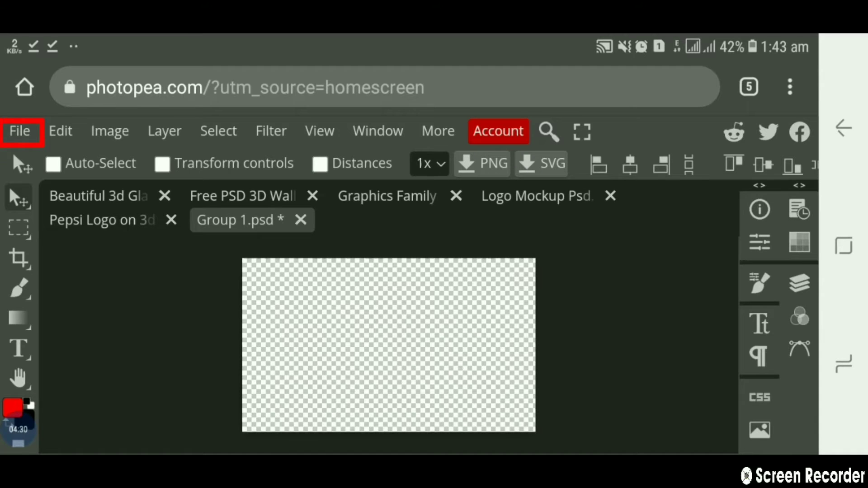
left_click(19, 131)
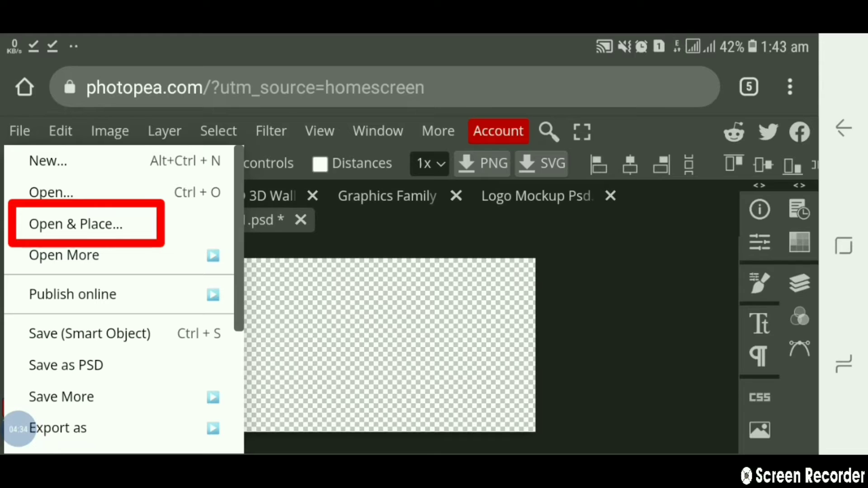
left_click(75, 224)
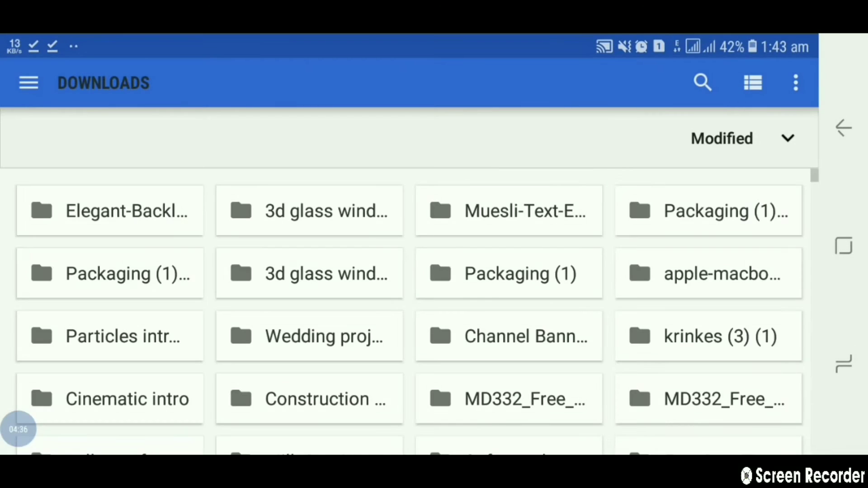
scroll(416, 312, "down", 10)
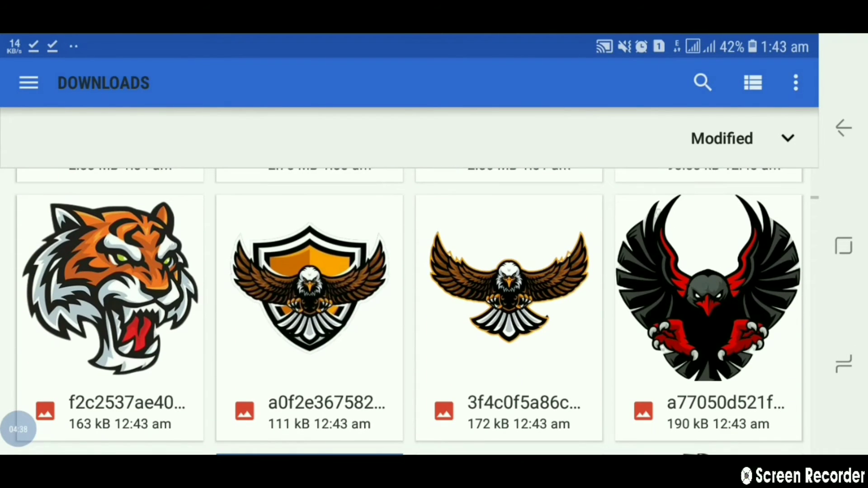
left_click(309, 289)
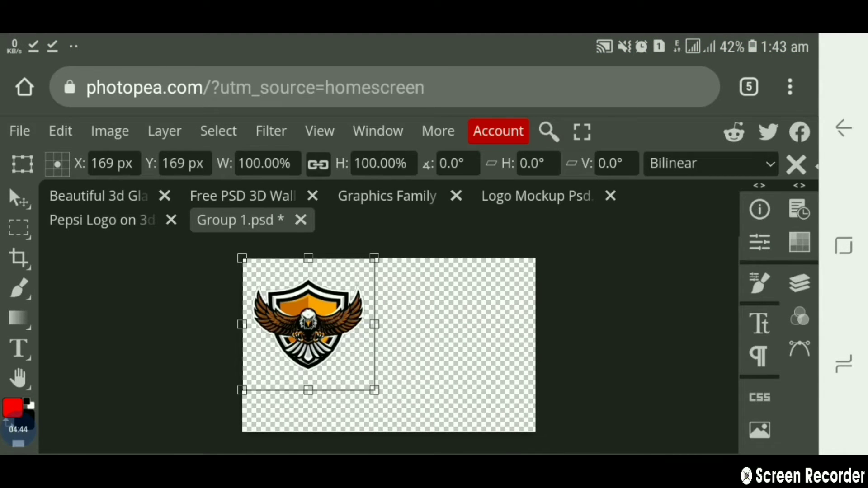
Scale the eagle shield logo up and centre it on the Group 1 canvas.
left_click_drag(374, 390, 439, 432)
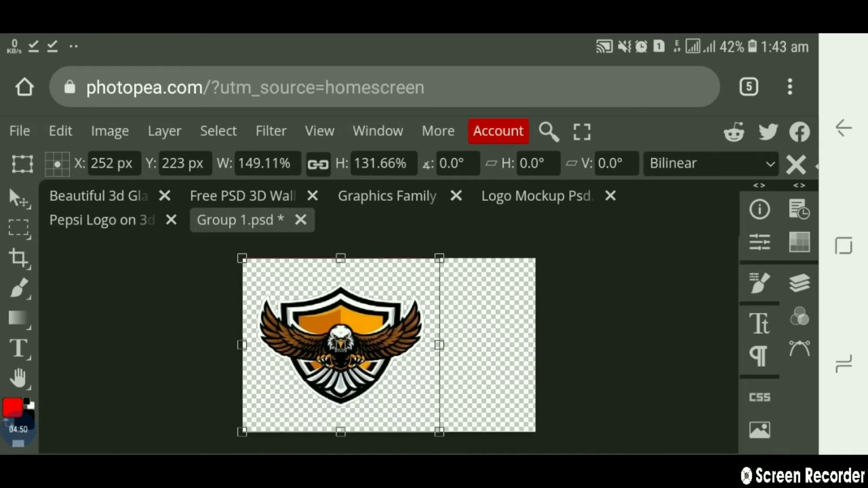
left_click_drag(341, 344, 378, 345)
left_click_drag(279, 258, 249, 180)
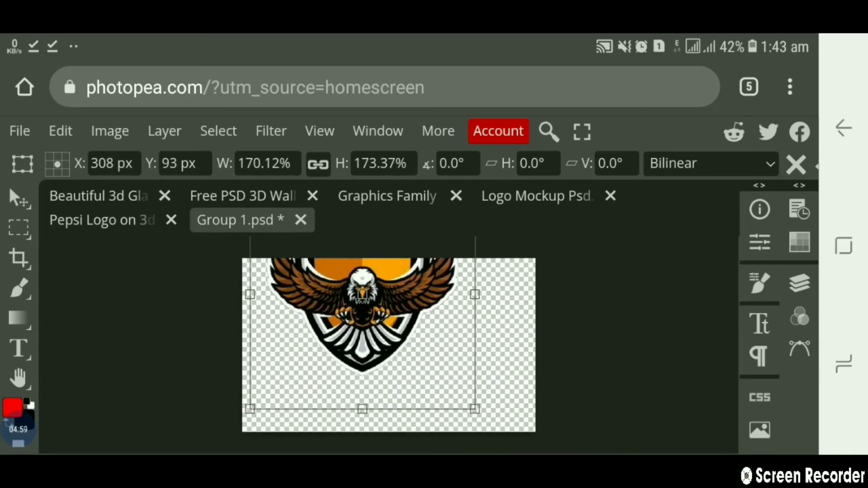
mouse_move(362, 294)
left_mouse_down()
mouse_move(378, 345)
mouse_move(389, 344)
mouse_move(377, 289)
mouse_move(388, 345)
left_mouse_up()
left_click_drag(504, 345, 507, 345)
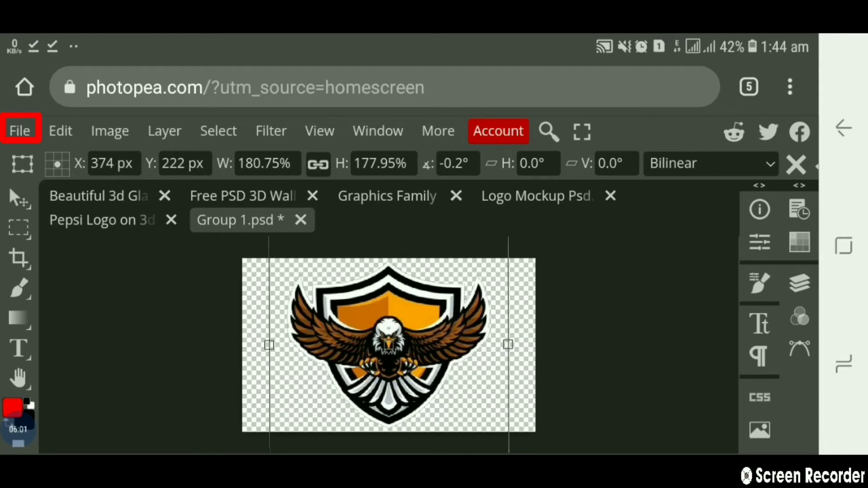
Save the smart object so the eagle logo appears in the Logo Mockup.
left_click(20, 131)
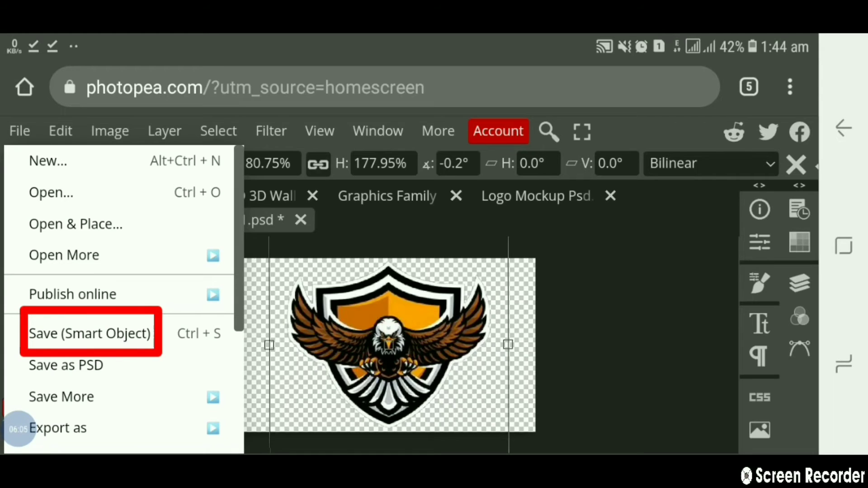
left_click(90, 333)
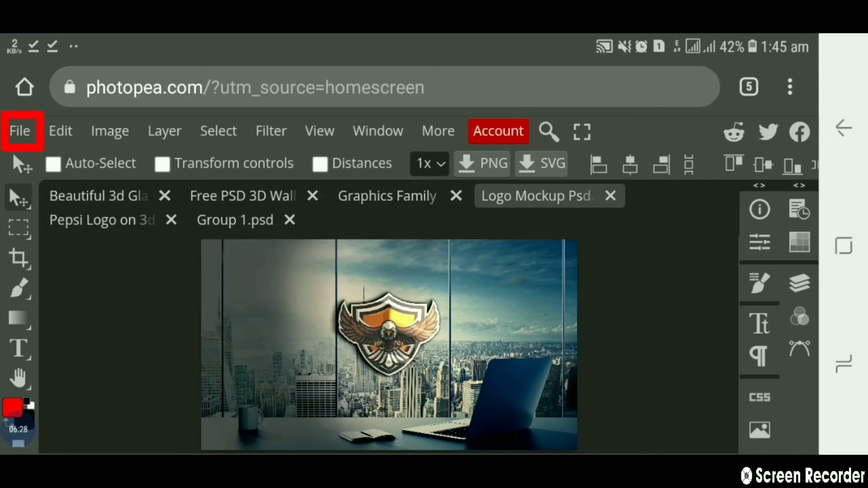
Export the mockup as a 1920×1080 PNG and download Logo Mockup Psd.png.
scroll(95, 294, "down", 2)
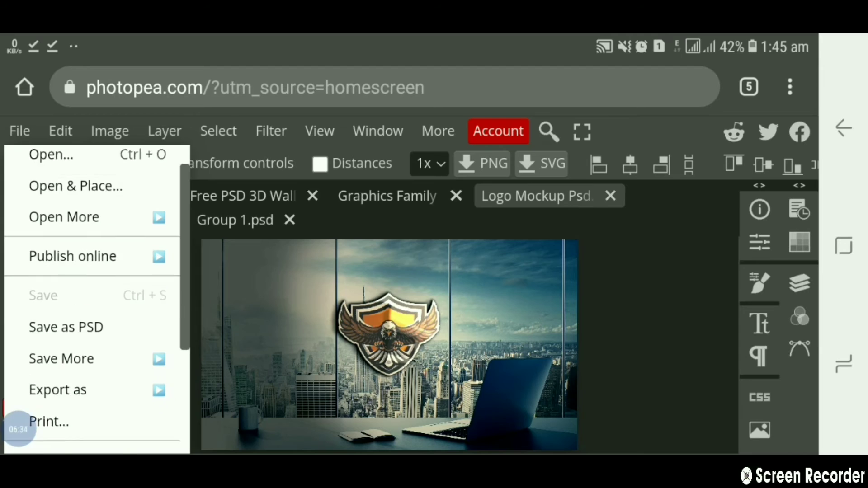
scroll(95, 294, "down", 2)
scroll(95, 294, "down", 2)
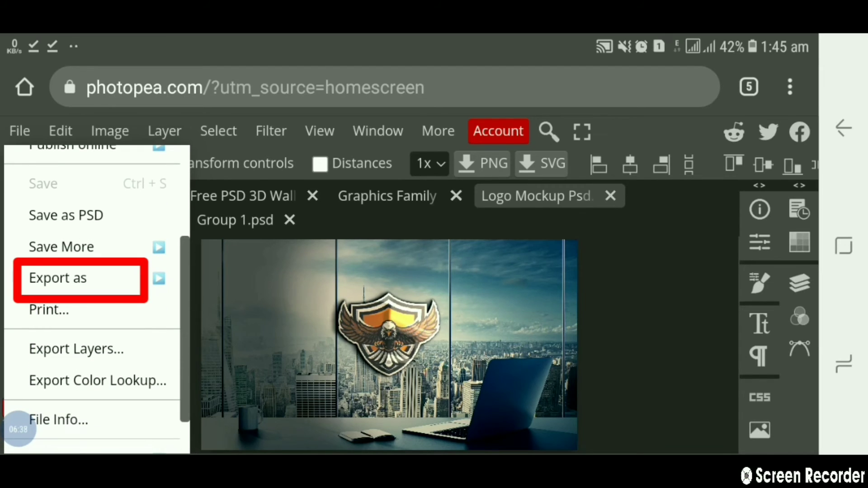
left_click(58, 278)
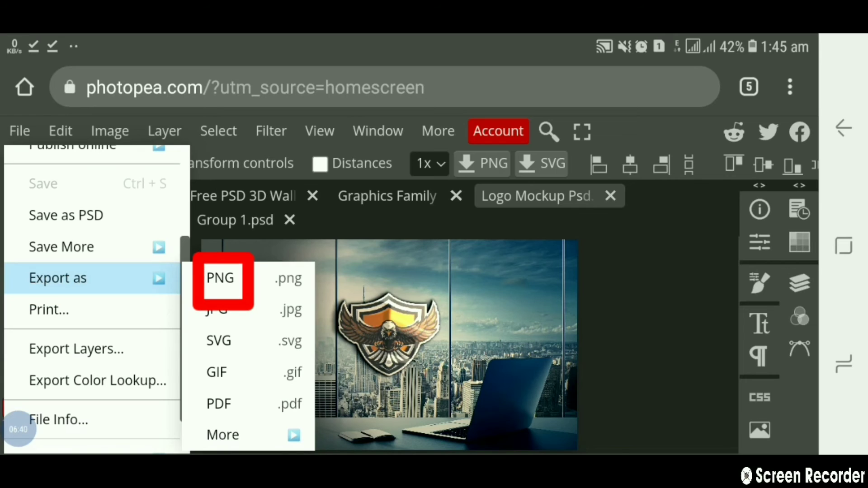
left_click(220, 278)
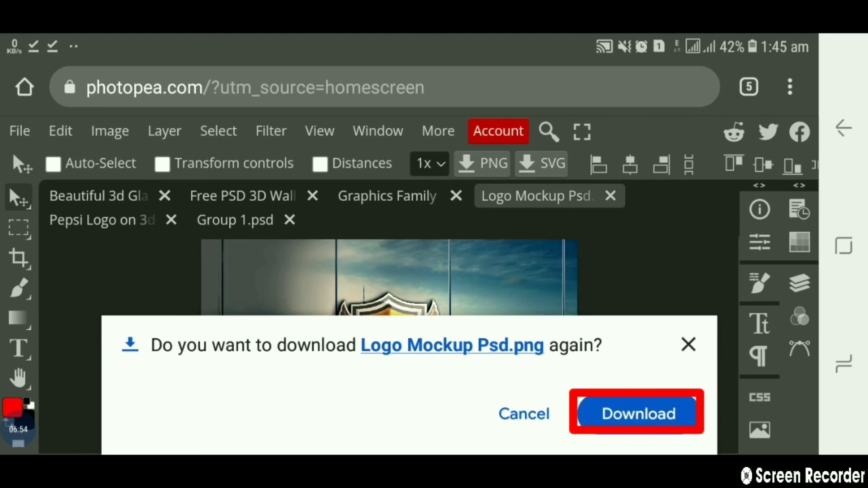
left_click(638, 414)
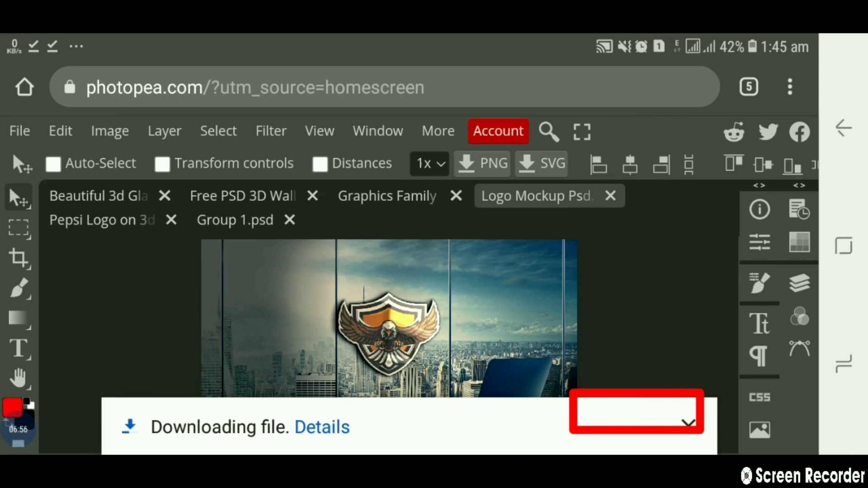